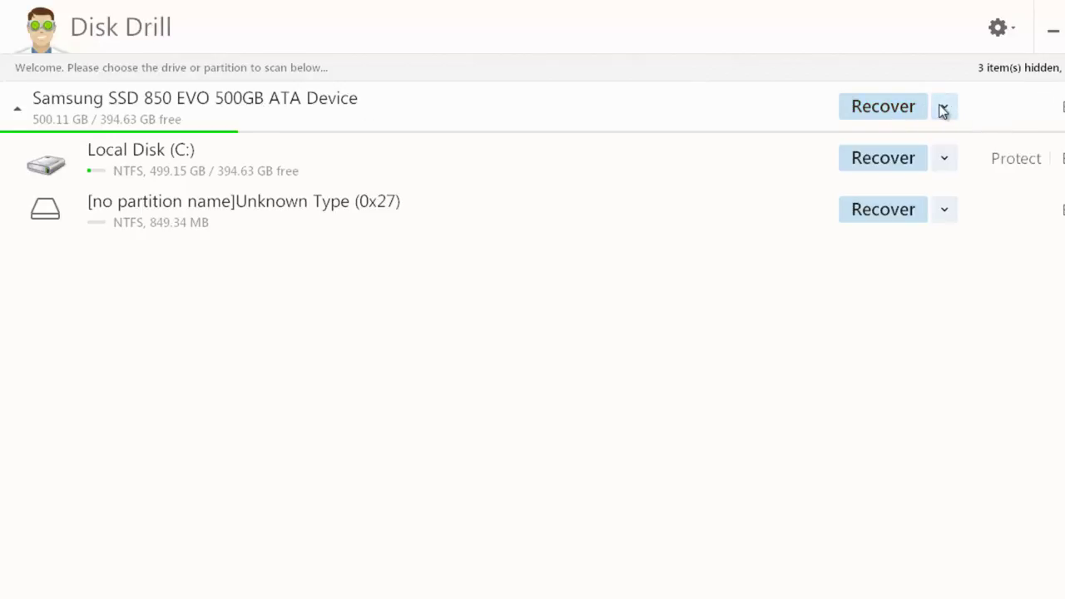
- Start a Deep Scan of the Samsung SSD 850 EVO 500GB drive
{"action": "left_click", "coordinate": [944, 108]}
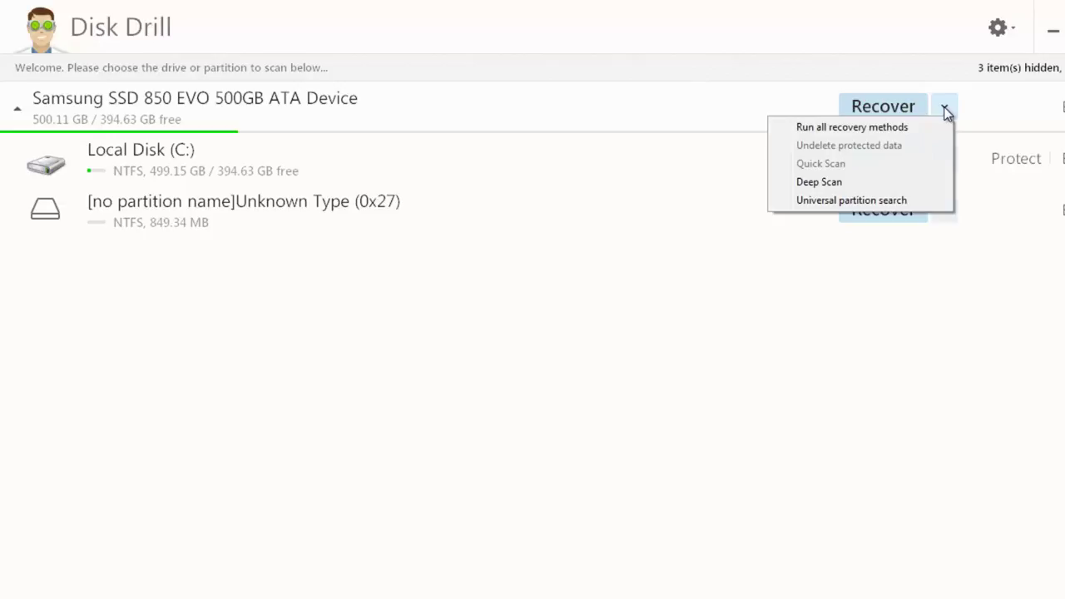
{"action": "left_click", "coordinate": [901, 183]}
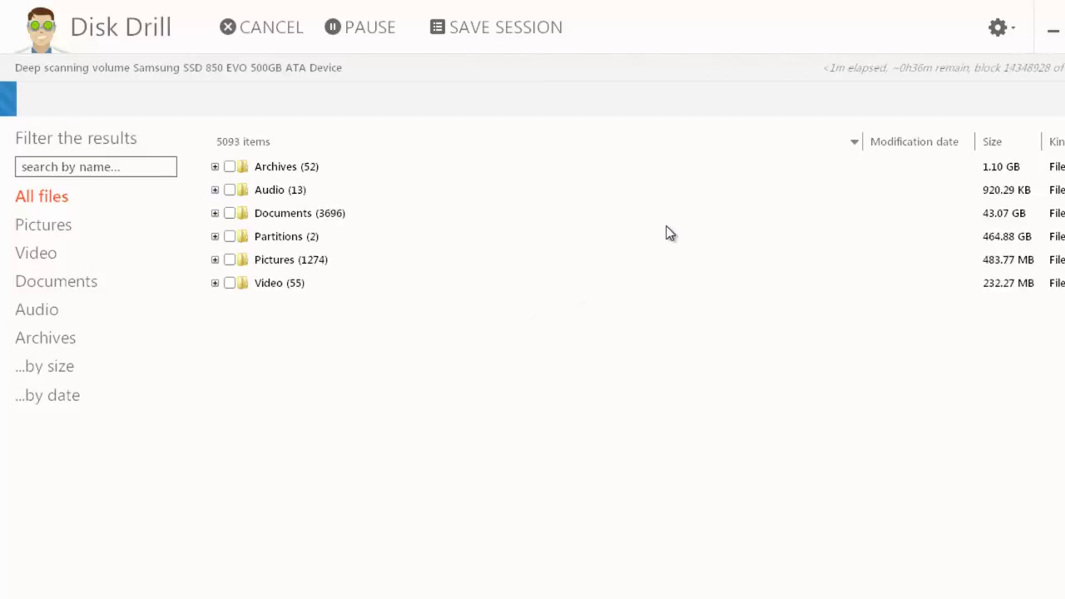
- Examine which archive, audio and document file formats are enabled for scanning in the preferences
{"action": "left_click", "coordinate": [1001, 28]}
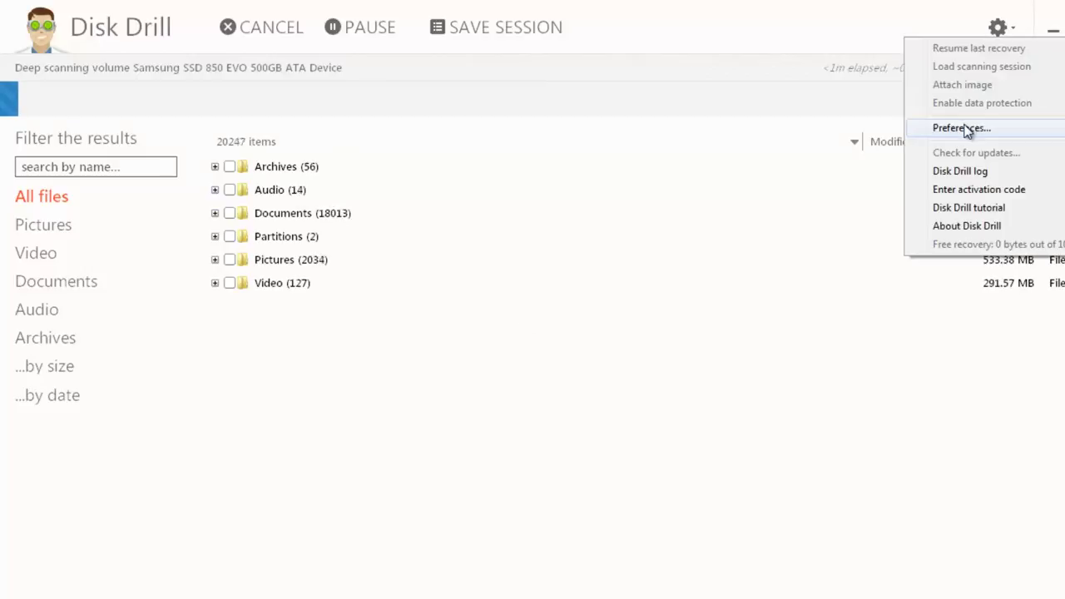
{"action": "left_click", "coordinate": [965, 127]}
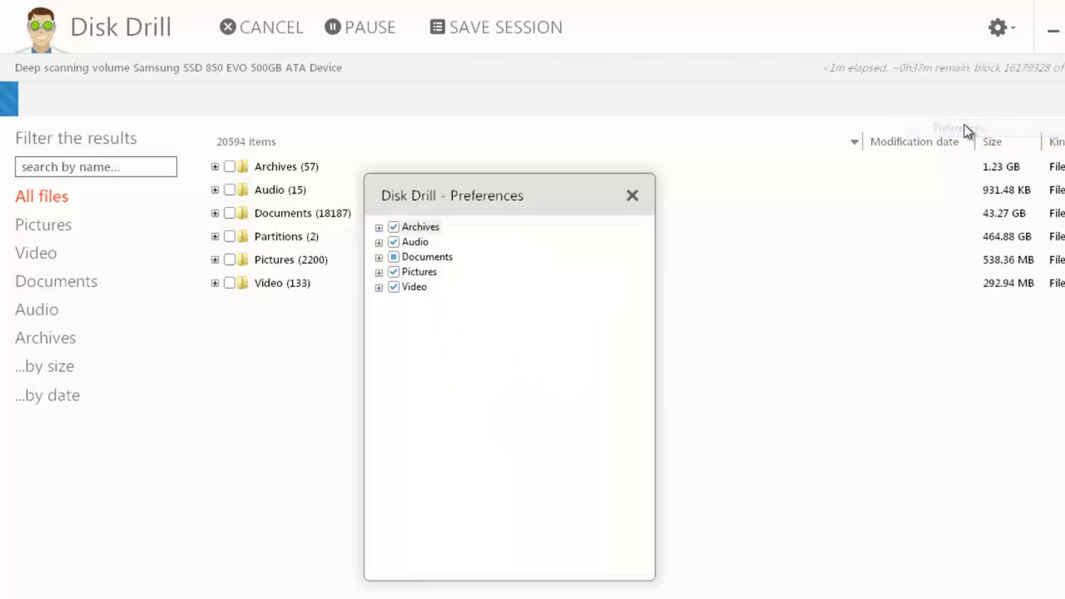
{"action": "left_click", "coordinate": [379, 228]}
{"action": "scroll", "coordinate": [441, 283], "scroll_direction": "down", "scroll_amount": 3}
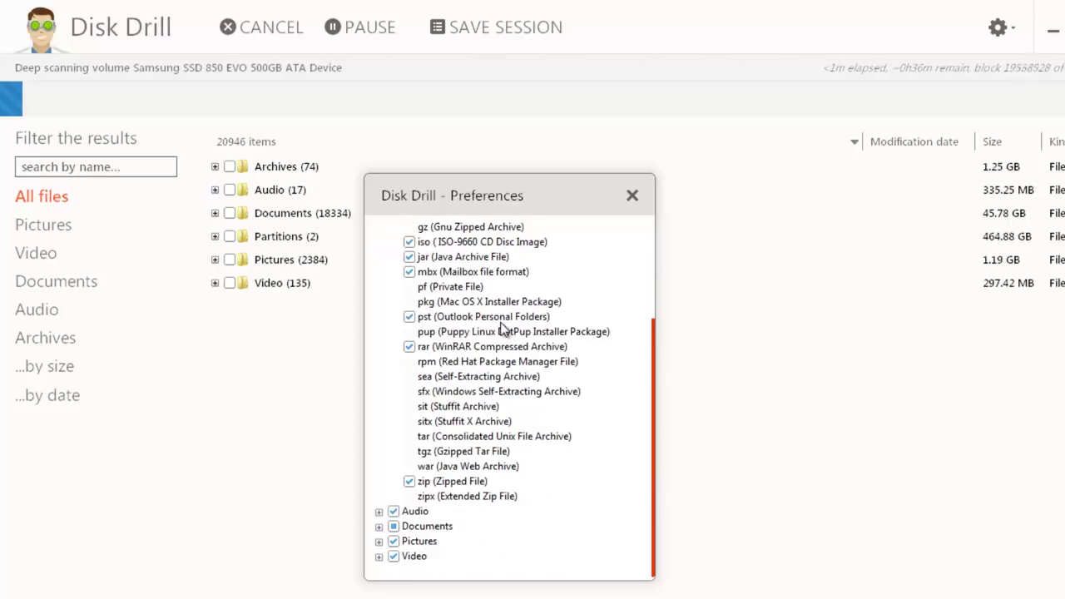
{"action": "left_click", "coordinate": [378, 511]}
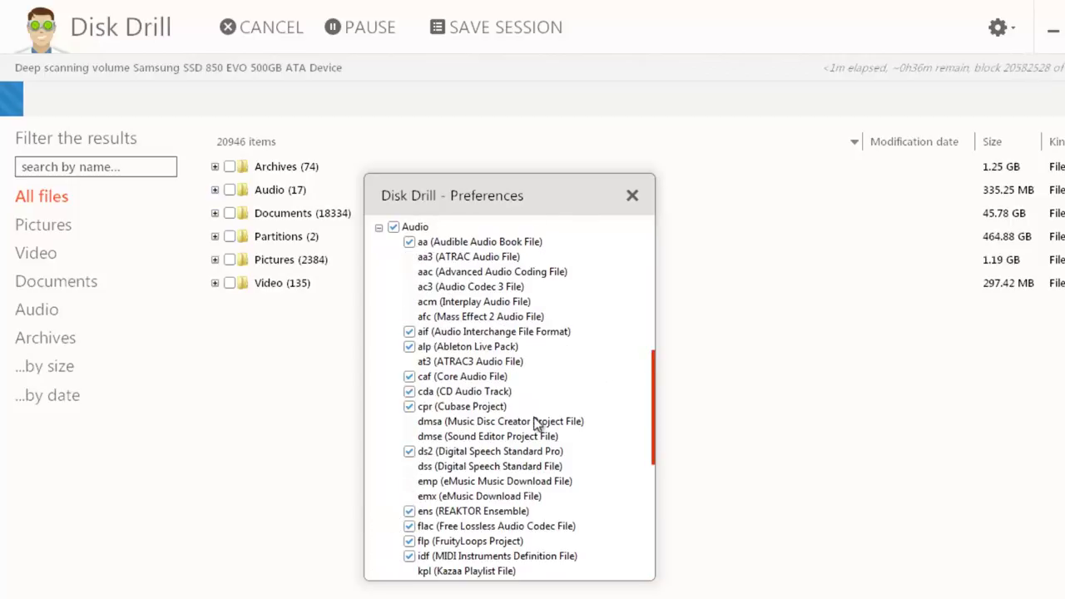
{"action": "scroll", "coordinate": [540, 421], "scroll_direction": "down", "scroll_amount": 10}
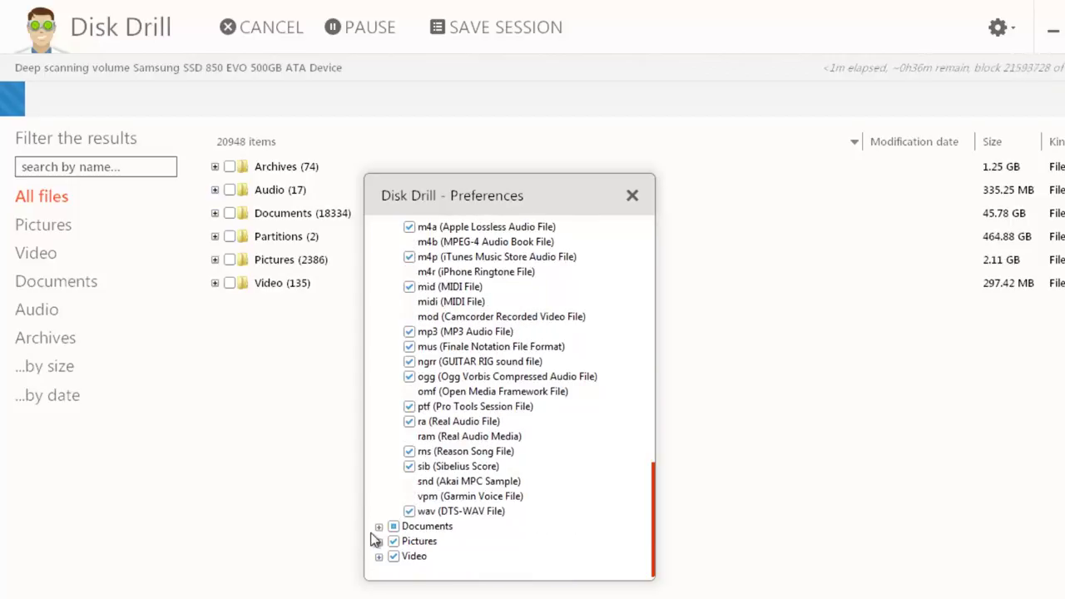
{"action": "left_click", "coordinate": [378, 526]}
{"action": "scroll", "coordinate": [495, 424], "scroll_direction": "down", "scroll_amount": 10}
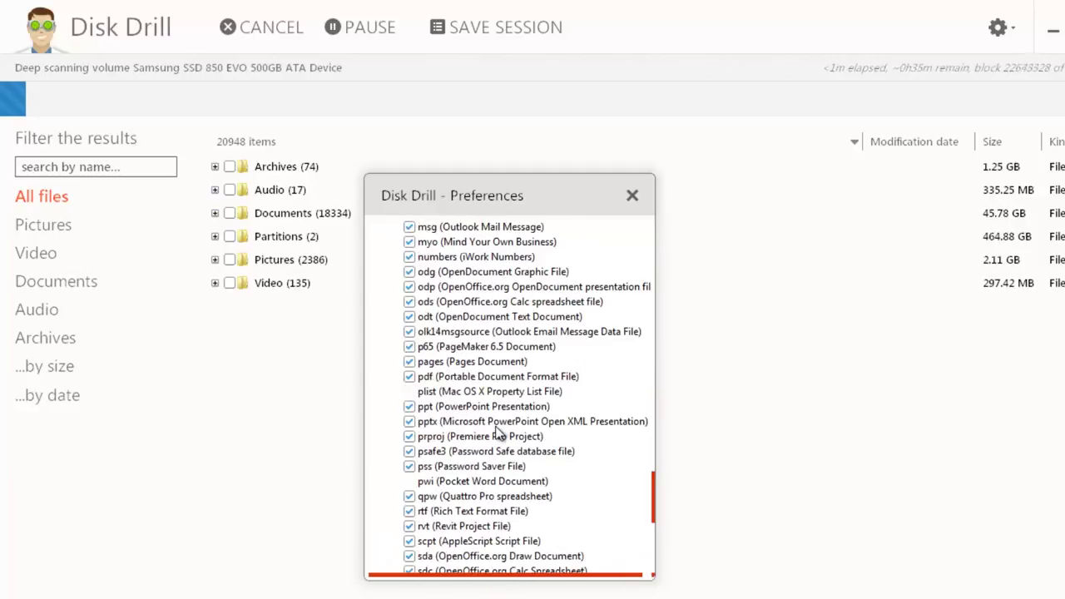
{"action": "scroll", "coordinate": [497, 431], "scroll_direction": "down", "scroll_amount": 8}
- Examine the picture and video file formats in the preferences, keeping the Pictures category enabled, and close the preferences
{"action": "left_click", "coordinate": [393, 541]}
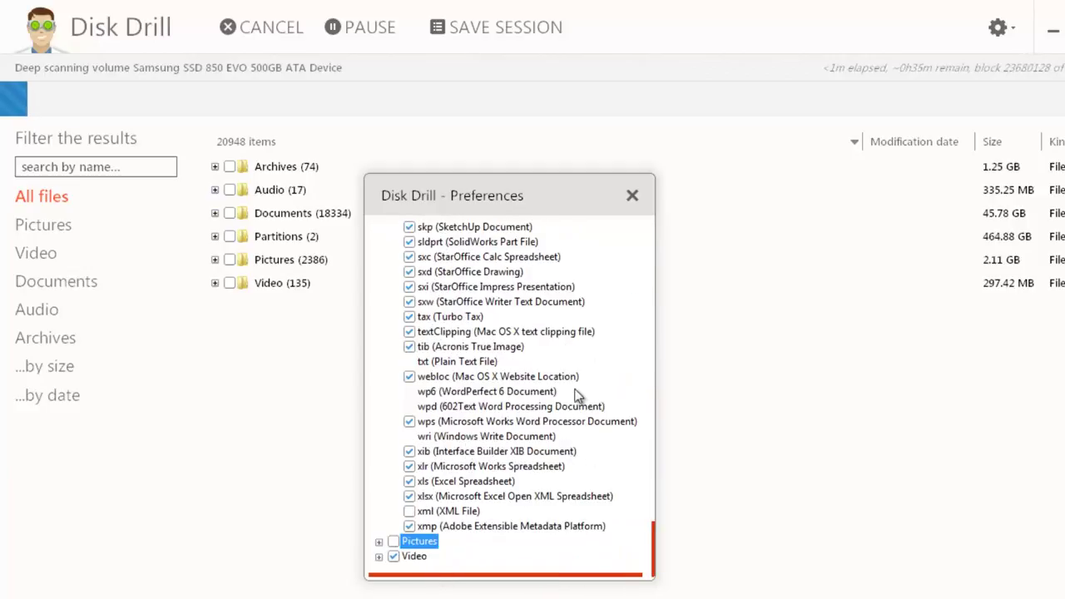
{"action": "left_click", "coordinate": [393, 541]}
{"action": "left_click", "coordinate": [379, 542]}
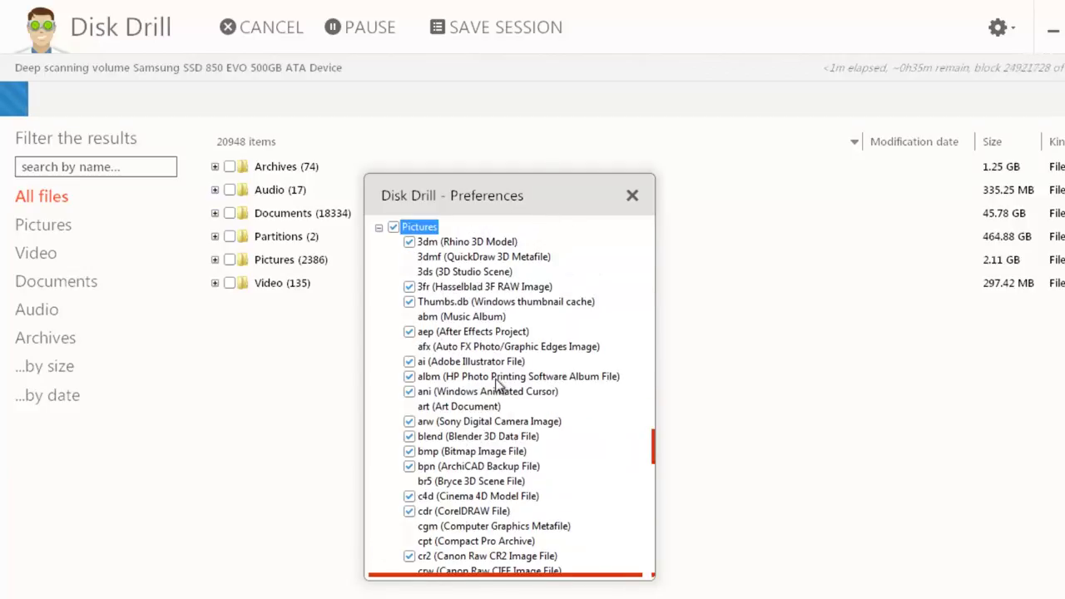
{"action": "scroll", "coordinate": [500, 385], "scroll_direction": "down", "scroll_amount": 20}
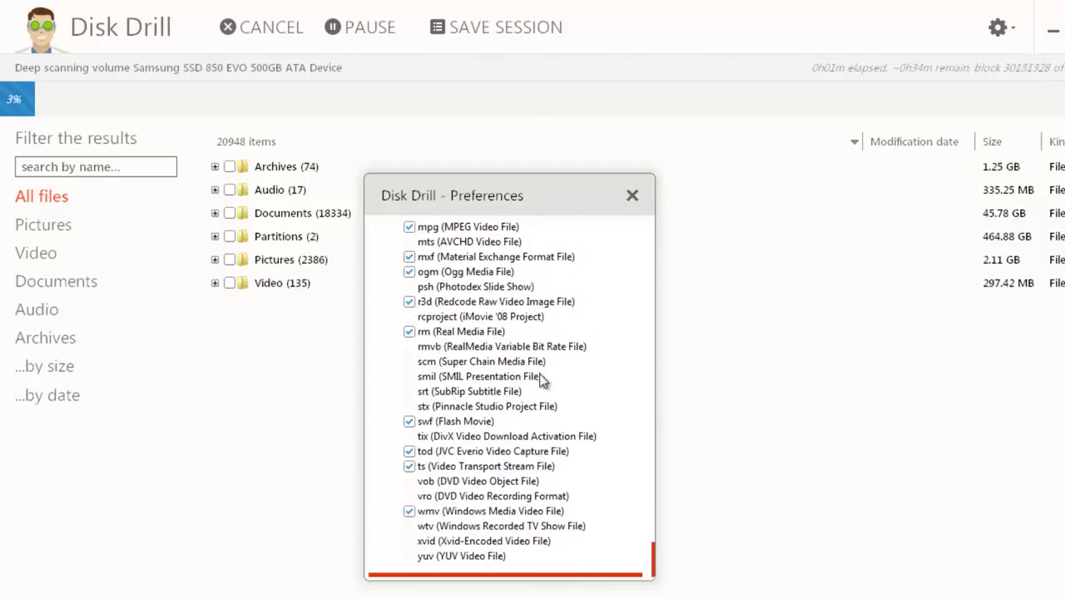
{"action": "scroll", "coordinate": [476, 275], "scroll_direction": "up", "scroll_amount": 5}
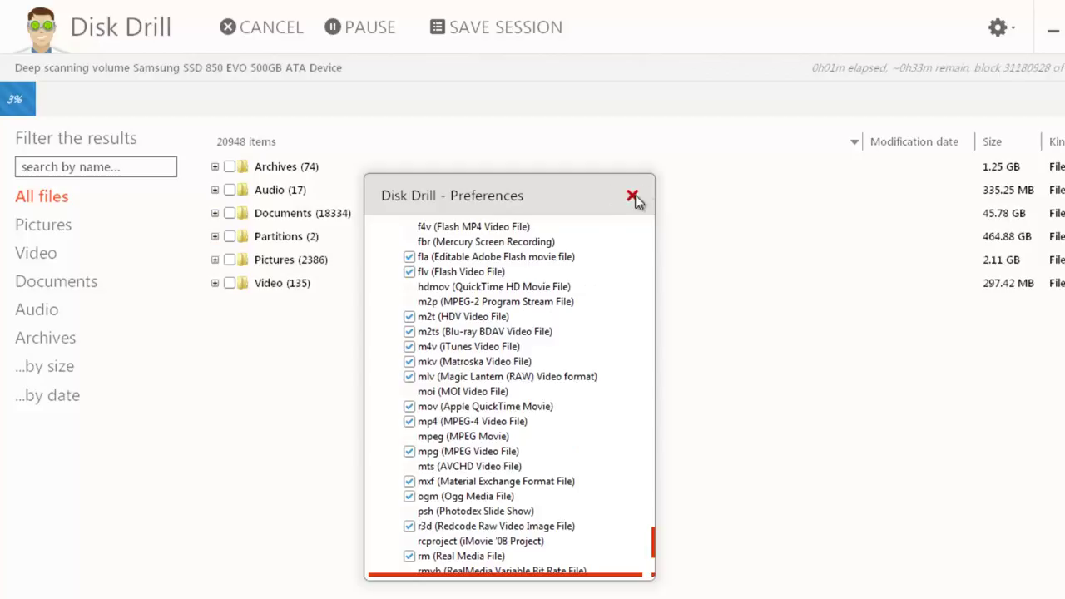
{"action": "left_click", "coordinate": [633, 197]}
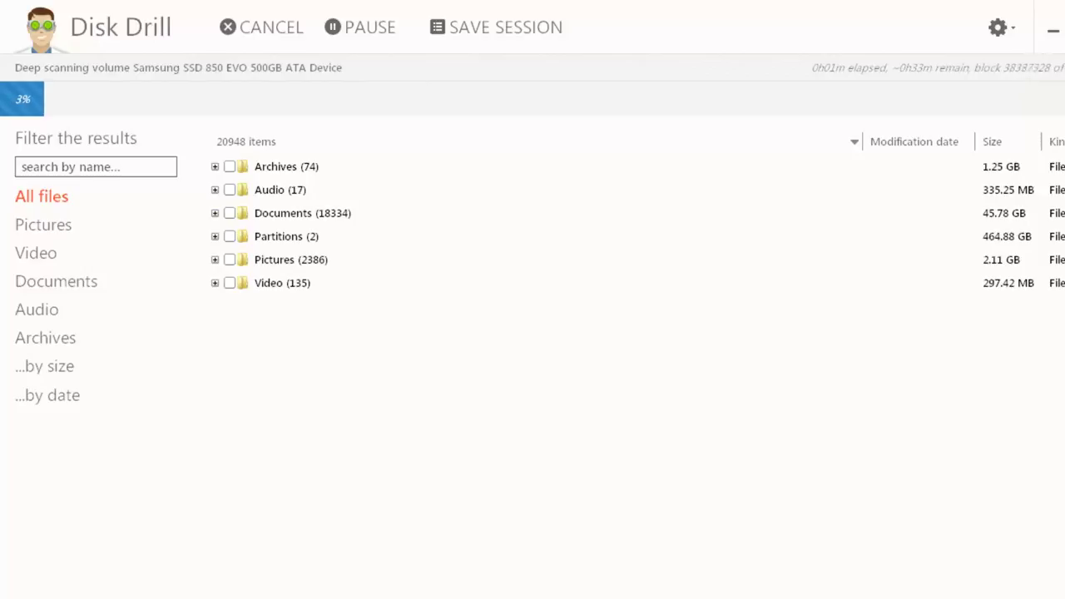
- View the Disk Drill tutorial through to its upgrade page and close it
{"action": "left_click", "coordinate": [997, 28]}
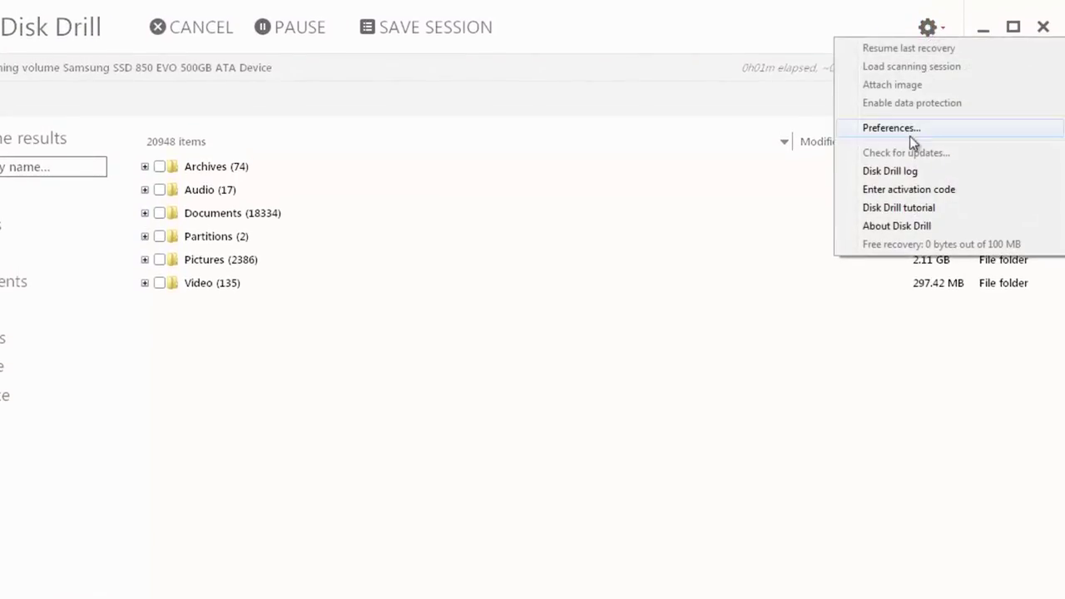
{"action": "left_click", "coordinate": [934, 208]}
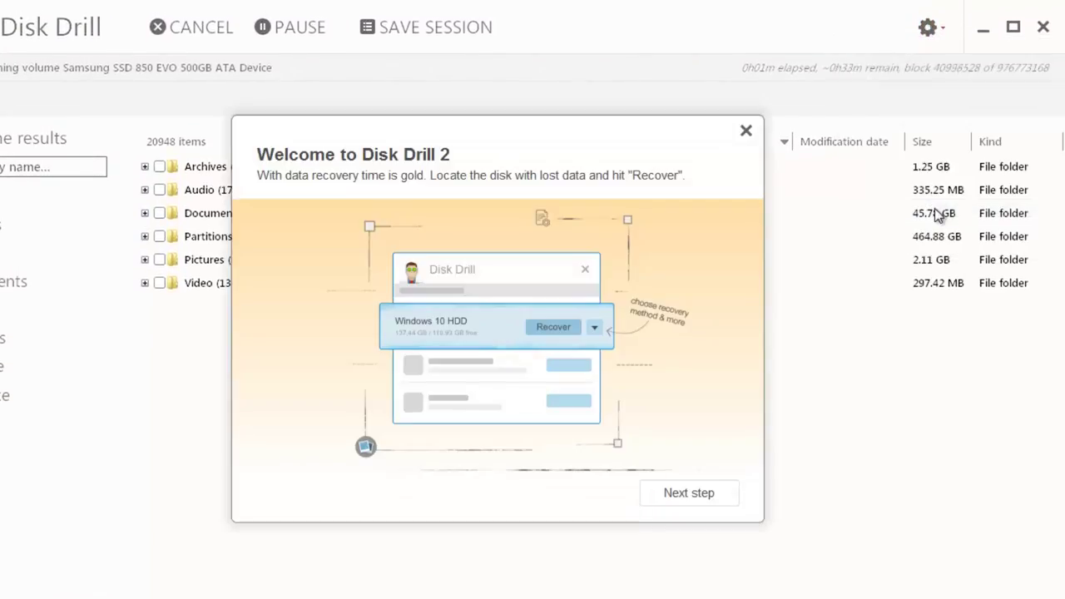
{"action": "left_click", "coordinate": [686, 494]}
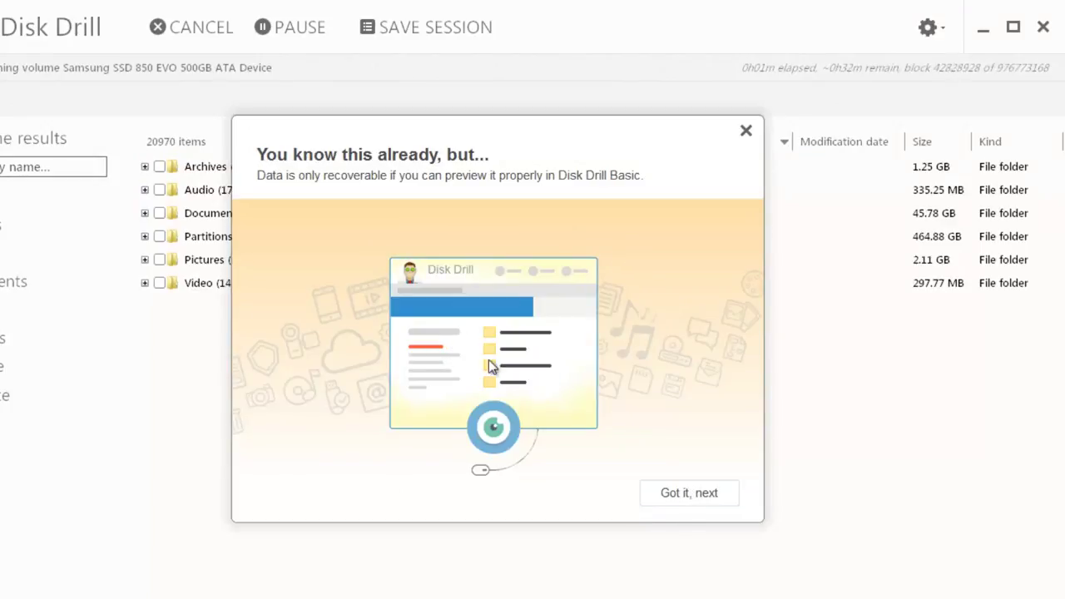
{"action": "left_click", "coordinate": [698, 499]}
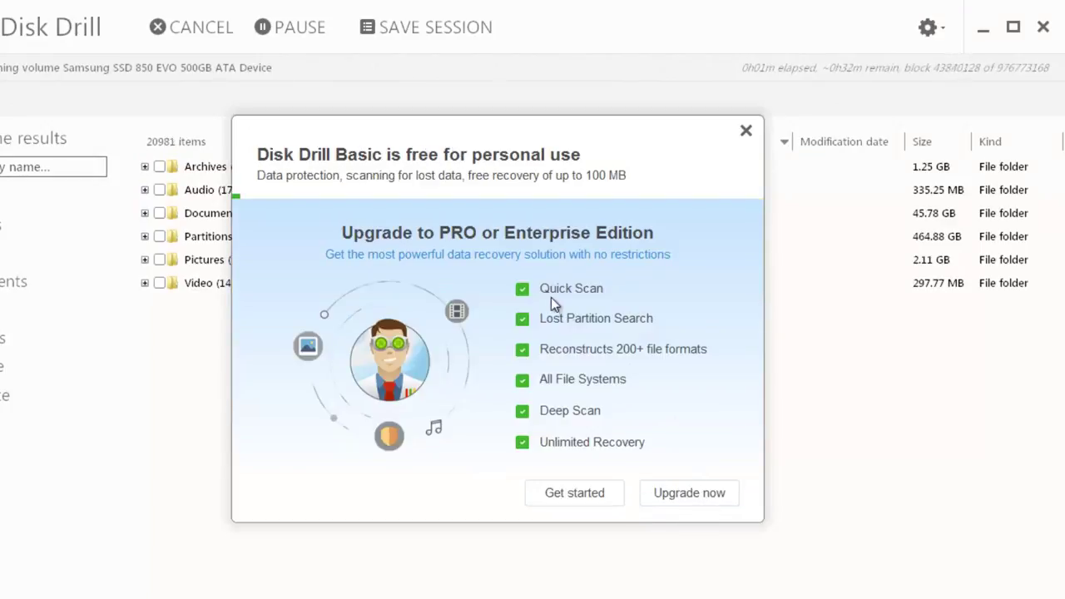
{"action": "key", "text": "Escape"}
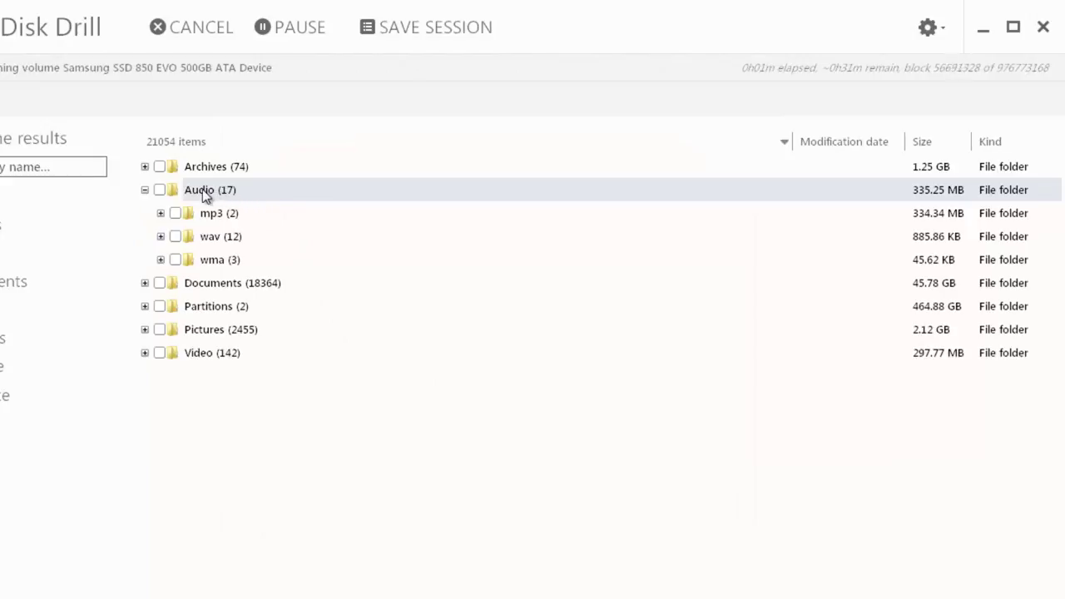
- Browse the found files by expanding the mp3 folder under Audio and the Pictures and Video categories
{"action": "left_click", "coordinate": [161, 213]}
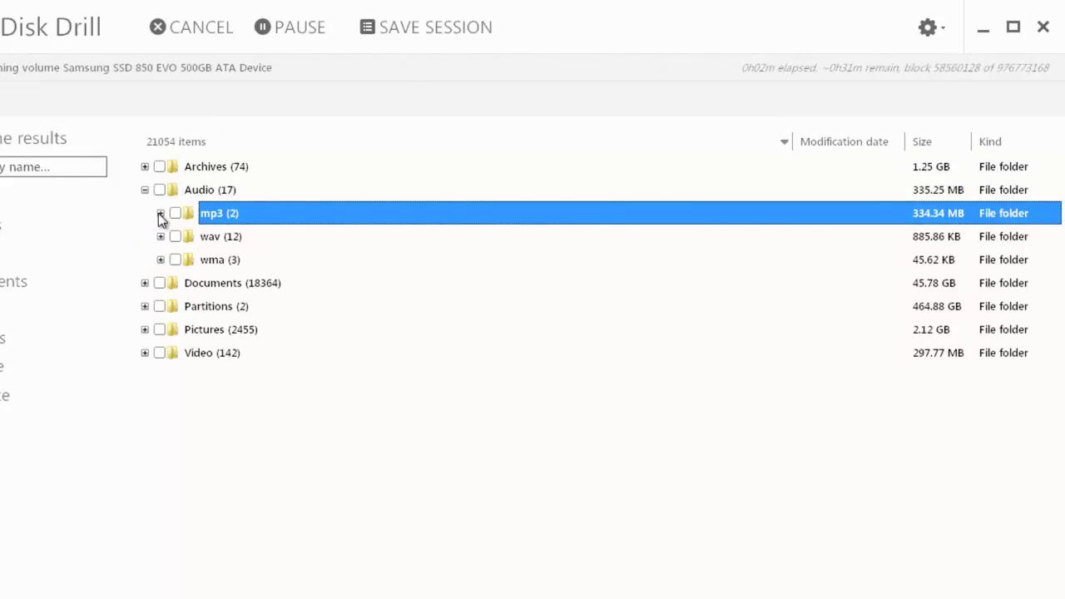
{"action": "left_click", "coordinate": [163, 215]}
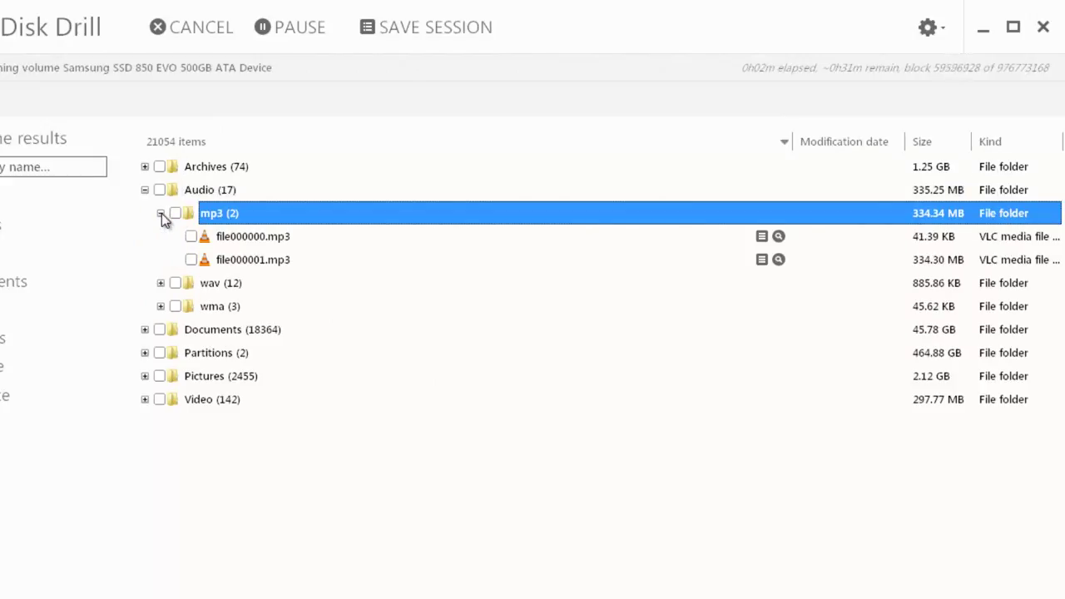
{"action": "scroll", "coordinate": [319, 317], "scroll_direction": "down", "scroll_amount": 5}
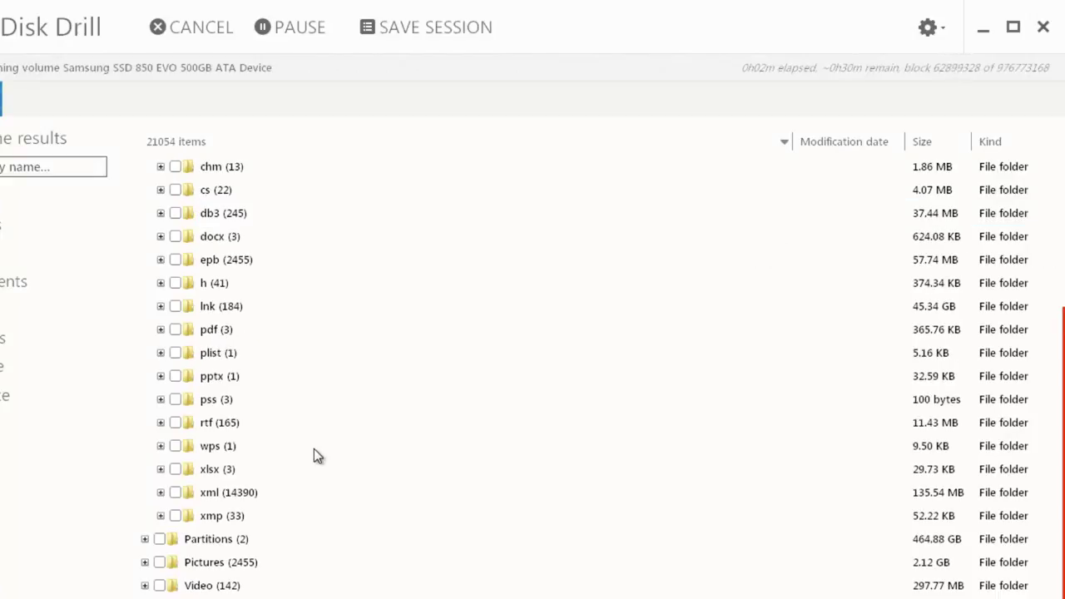
{"action": "double_click", "coordinate": [220, 563]}
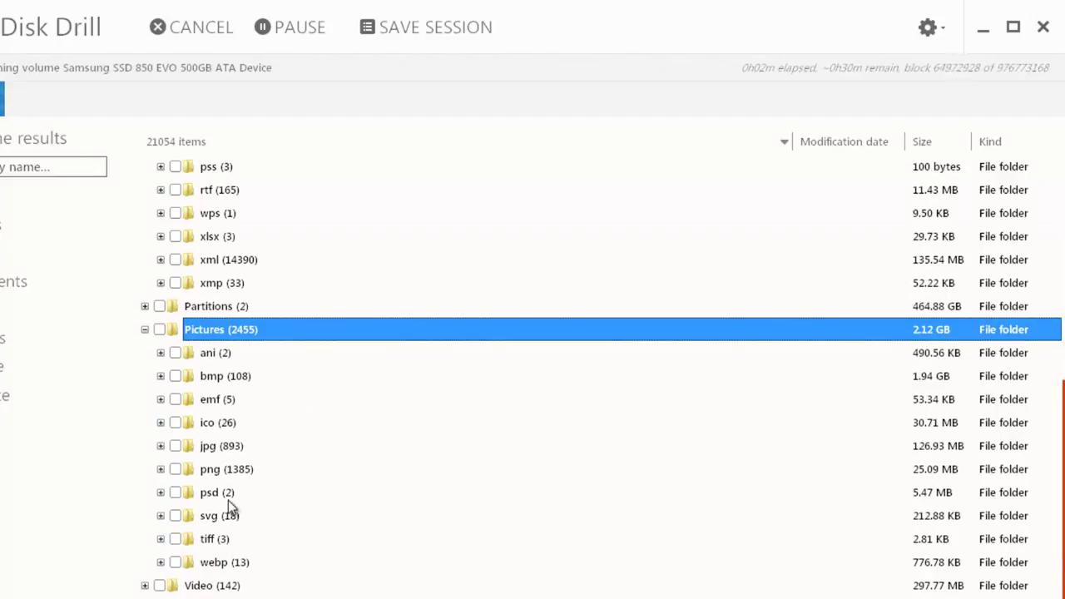
{"action": "double_click", "coordinate": [212, 586]}
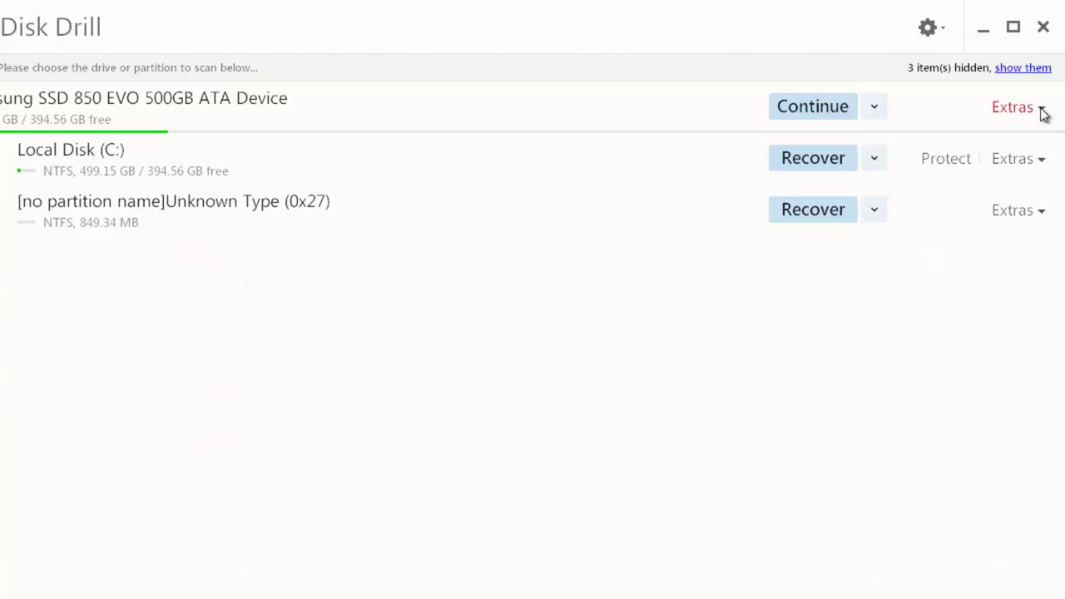
{"action": "left_click", "coordinate": [1042, 110]}
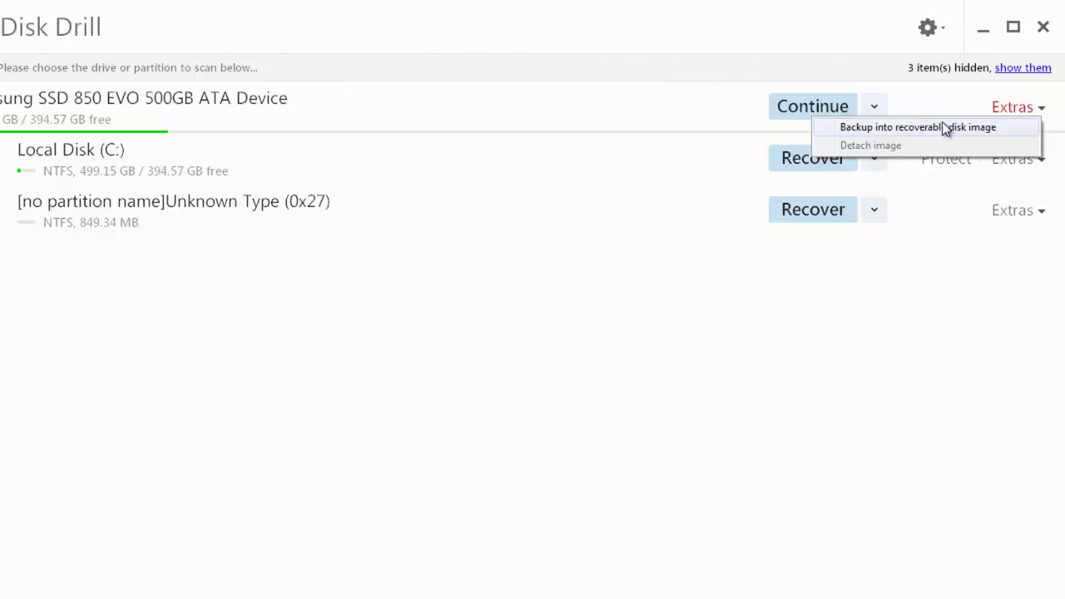
{"action": "left_click", "coordinate": [598, 233]}
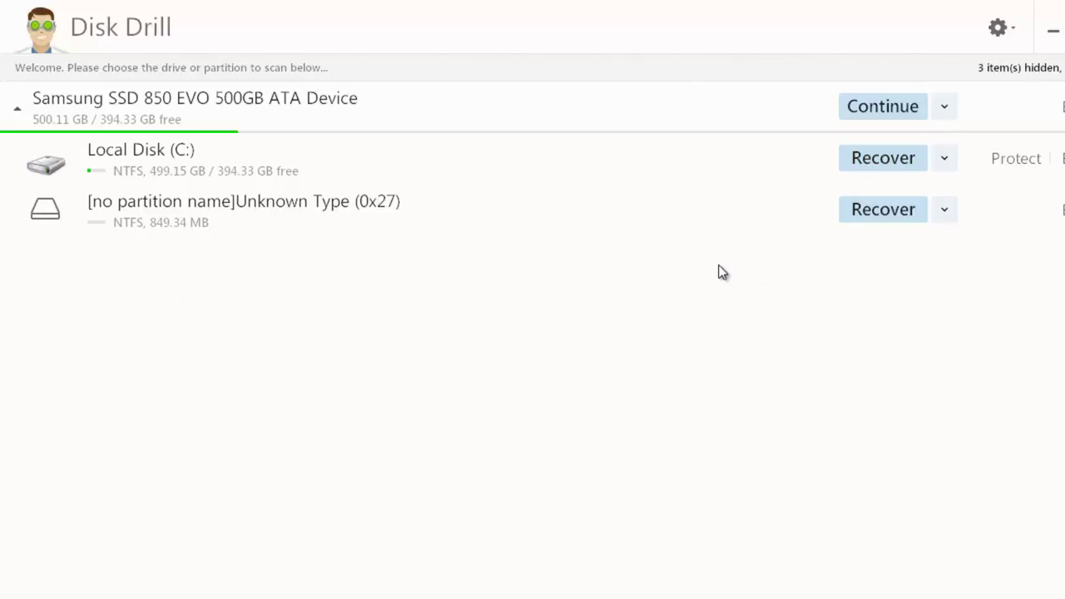
{"action": "left_click", "coordinate": [946, 210]}
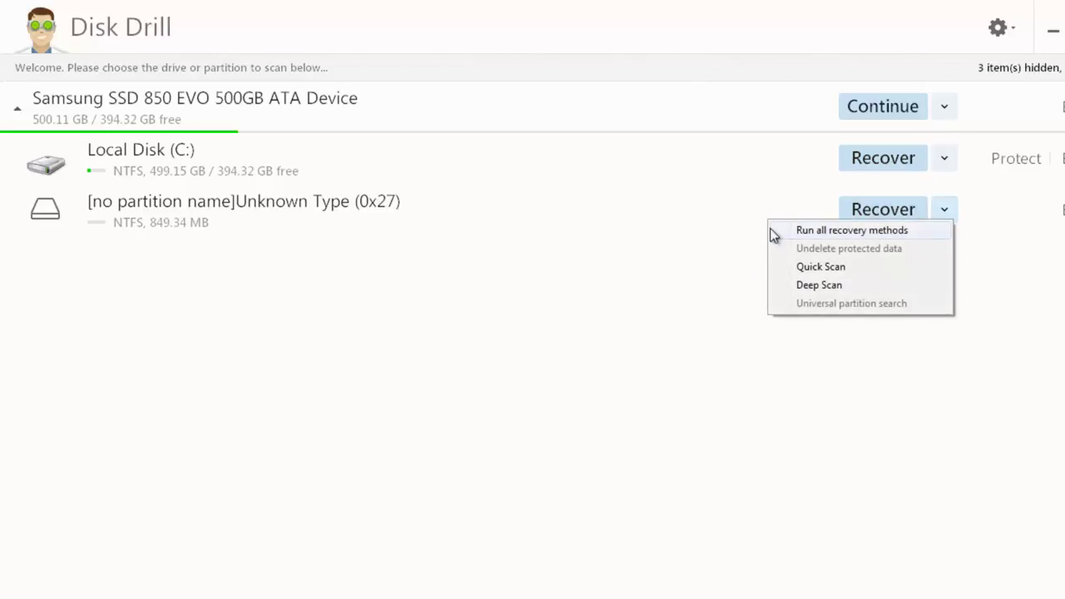
{"action": "left_click", "coordinate": [576, 338]}
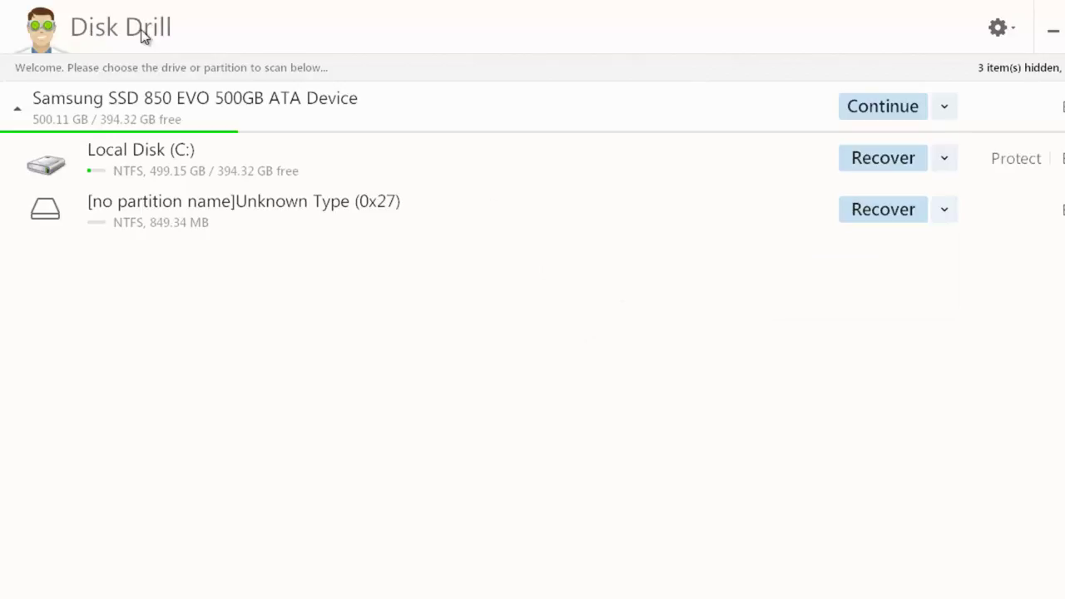